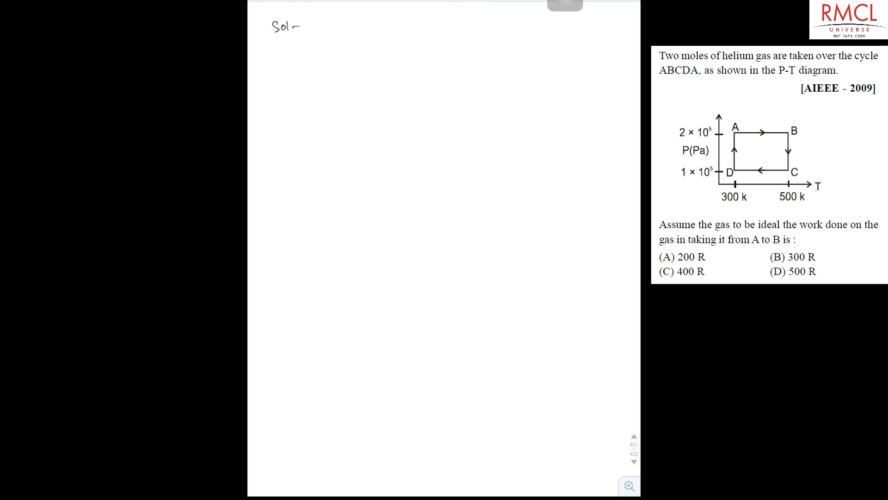
# Step: Start writing the number of moles beside the 'Sol-' heading
pyautogui.moveTo(320, 25); pyautogui.dragTo(331, 31)
# Step: Finish 'n = 2' and write W with subscript AB on the next line
pyautogui.moveTo(334, 27); pyautogui.dragTo(362, 32)
pyautogui.moveTo(306, 51); pyautogui.dragTo(318, 61)
pyautogui.moveTo(323, 69); pyautogui.dragTo(415, 57)
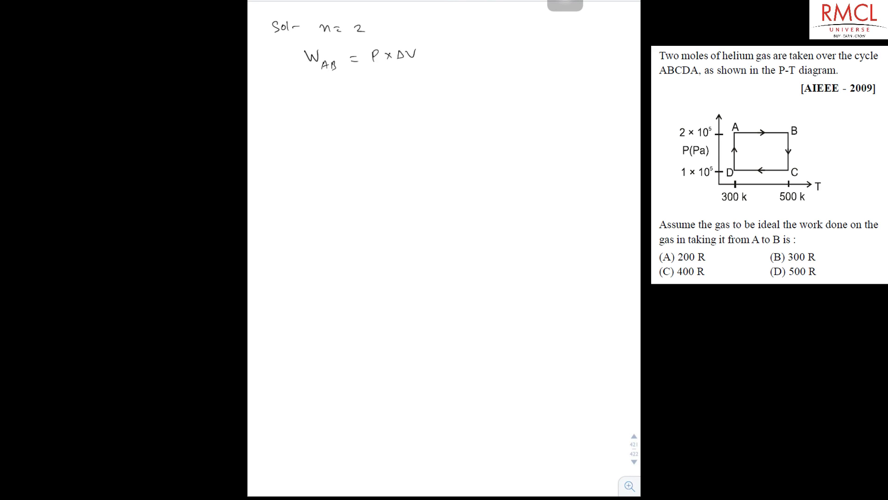
# Step: Write '= nRΔT' on the line below the work equation
pyautogui.moveTo(355, 82); pyautogui.dragTo(363, 82)
pyautogui.moveTo(356, 86); pyautogui.dragTo(415, 88)
pyautogui.moveTo(415, 88); pyautogui.dragTo(427, 78)
pyautogui.moveTo(424, 77); pyautogui.dragTo(424, 88)
# Step: Write the line '= n × R × 200' and begin a fourth line with '='
pyautogui.moveTo(357, 108); pyautogui.dragTo(364, 109)
pyautogui.moveTo(357, 113); pyautogui.dragTo(400, 114)
pyautogui.moveTo(400, 107)
pyautogui.mouseDown()
pyautogui.moveTo(393, 114)
pyautogui.moveTo(425, 114)
pyautogui.mouseUp()
pyautogui.moveTo(425, 106)
pyautogui.mouseDown()
pyautogui.moveTo(420, 114)
pyautogui.moveTo(451, 114)
pyautogui.mouseUp()
pyautogui.moveTo(360, 131); pyautogui.dragTo(369, 131)
pyautogui.moveTo(360, 136); pyautogui.dragTo(369, 136)
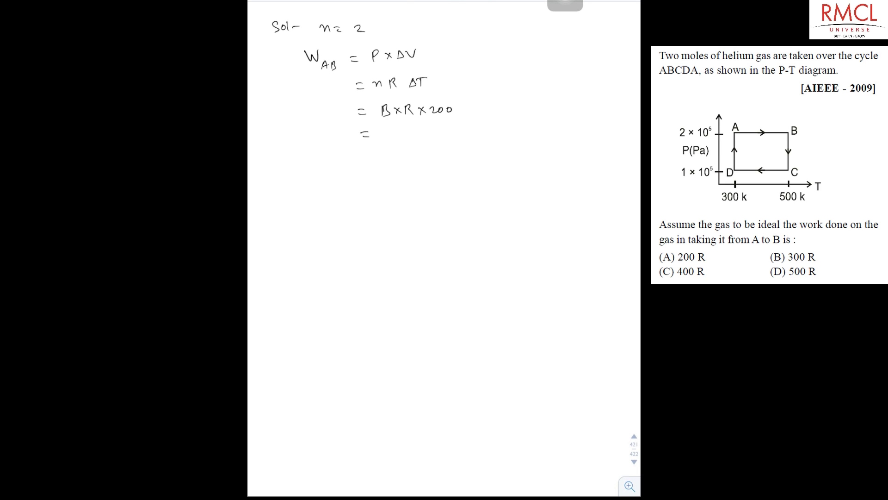
# Step: Correct the wrong letter to n, then write '= 2 × R × 200' and '= 400R'
pyautogui.moveTo(381, 104); pyautogui.dragTo(390, 115)
pyautogui.moveTo(380, 111); pyautogui.dragTo(388, 118)
pyautogui.moveTo(386, 128)
pyautogui.mouseDown()
pyautogui.moveTo(392, 136)
pyautogui.moveTo(459, 132)
pyautogui.mouseUp()
pyautogui.moveTo(362, 156); pyautogui.dragTo(394, 162)
pyautogui.moveTo(401, 153); pyautogui.dragTo(426, 162)
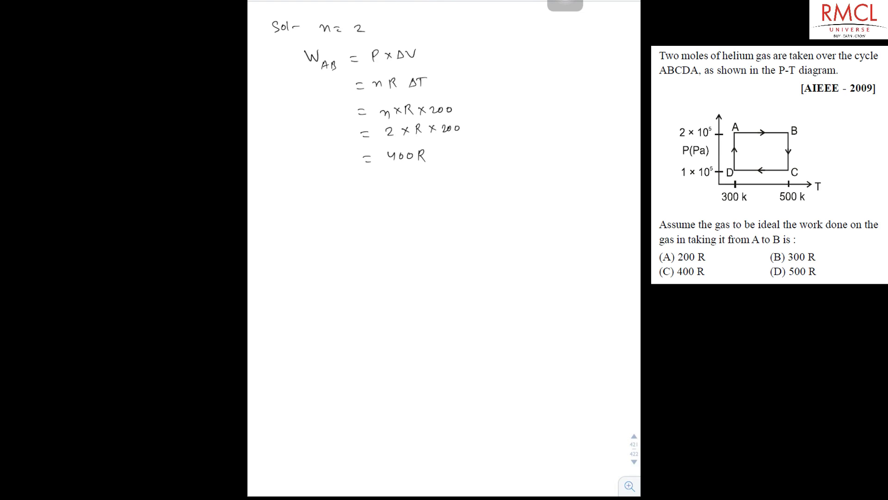
# Step: Write the final line '(W_AB) on gas = −400 R' below 400R
pyautogui.moveTo(316, 176); pyautogui.dragTo(328, 181)
pyautogui.moveTo(331, 183)
pyautogui.mouseDown()
pyautogui.moveTo(347, 191)
pyautogui.moveTo(311, 196)
pyautogui.moveTo(381, 191)
pyautogui.mouseUp()
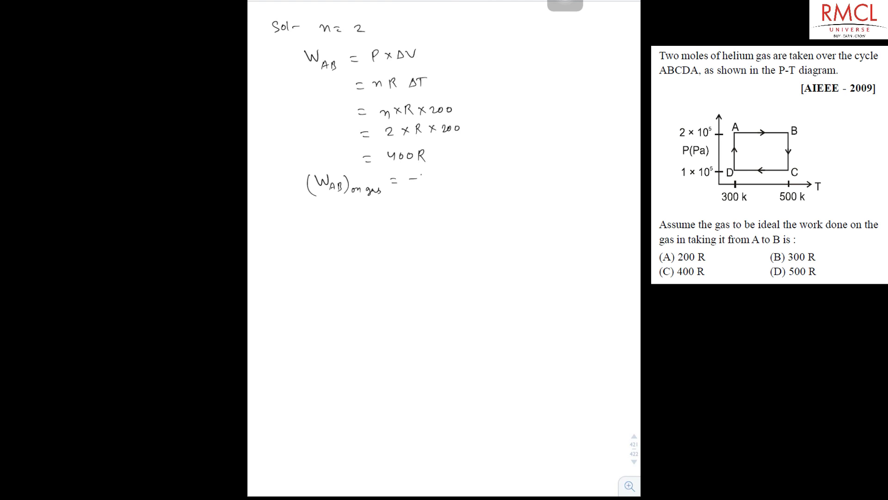
pyautogui.moveTo(421, 173); pyautogui.dragTo(458, 183)
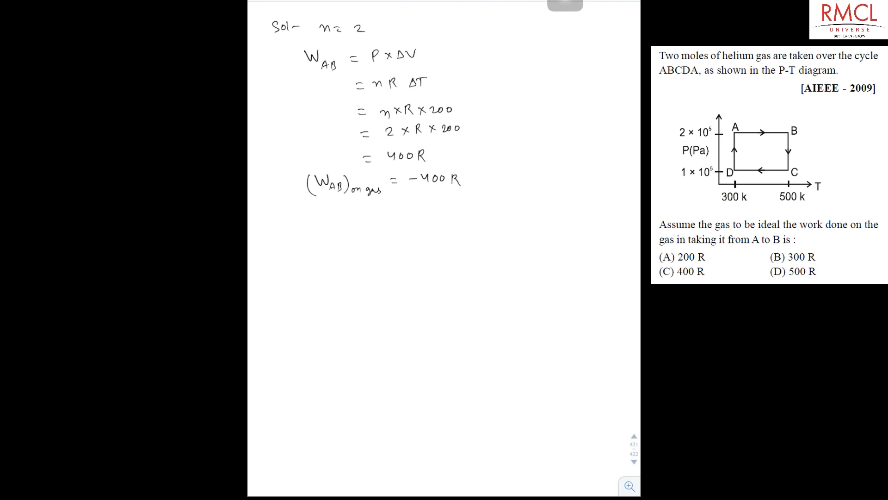